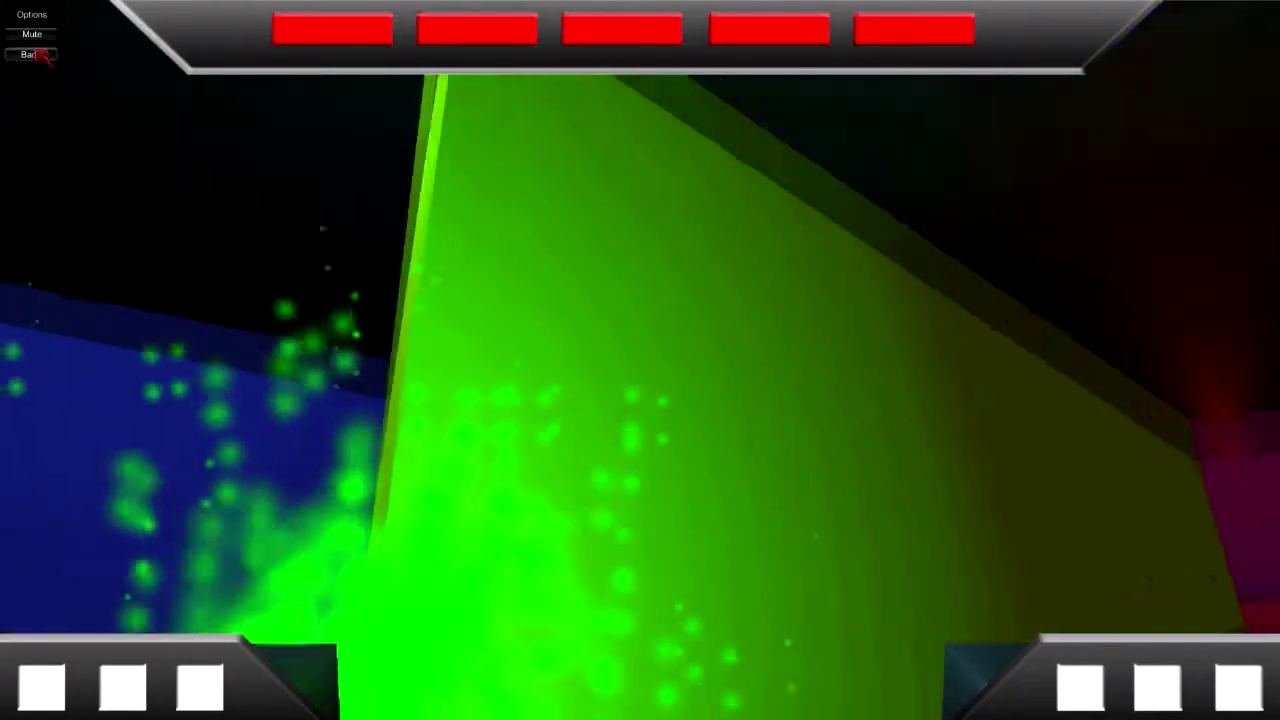
Step: Back out of Options to the pause menu, then resume play
left_click(30, 54)
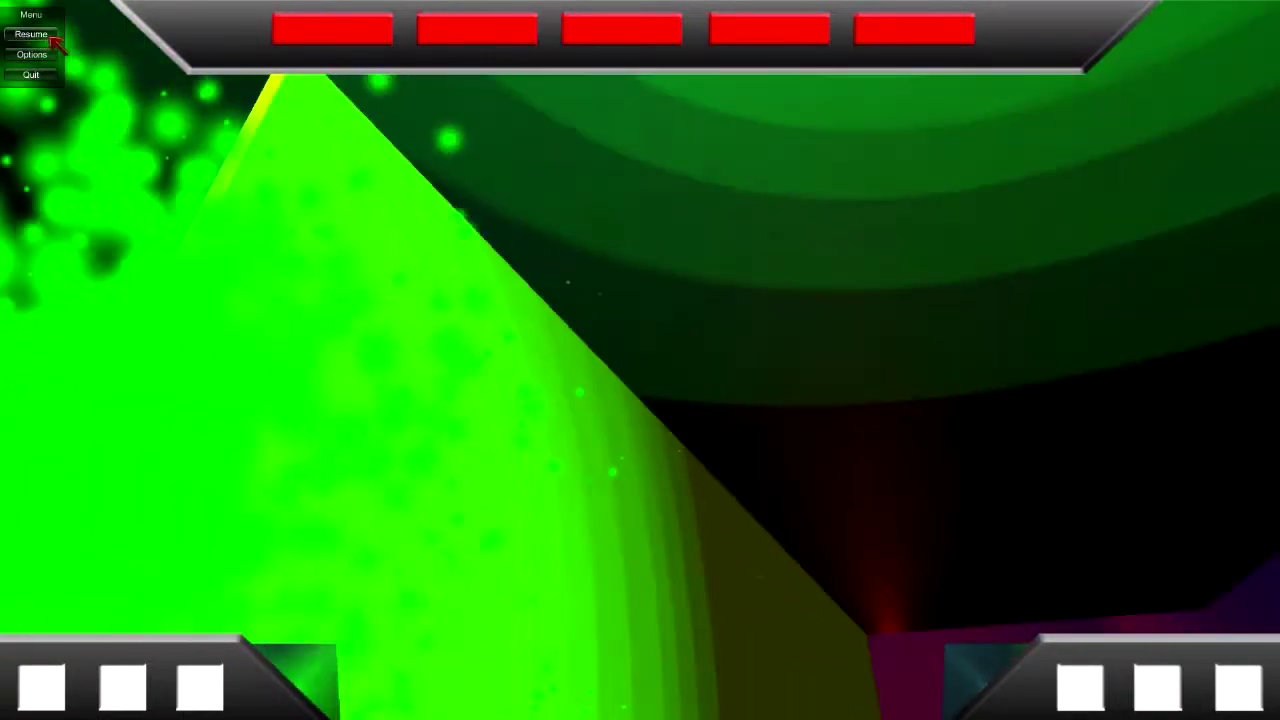
left_click(40, 36)
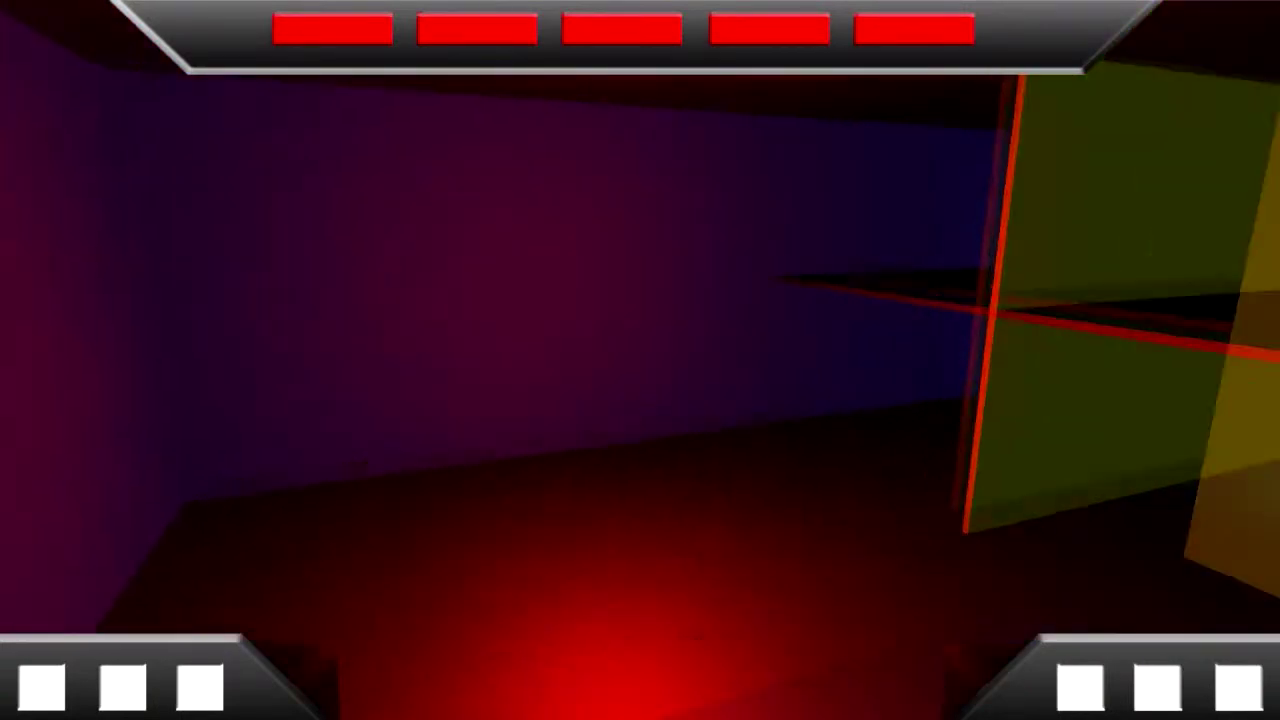
Step: Walk forward down the corridor until the hovering red robot appears
key("w")
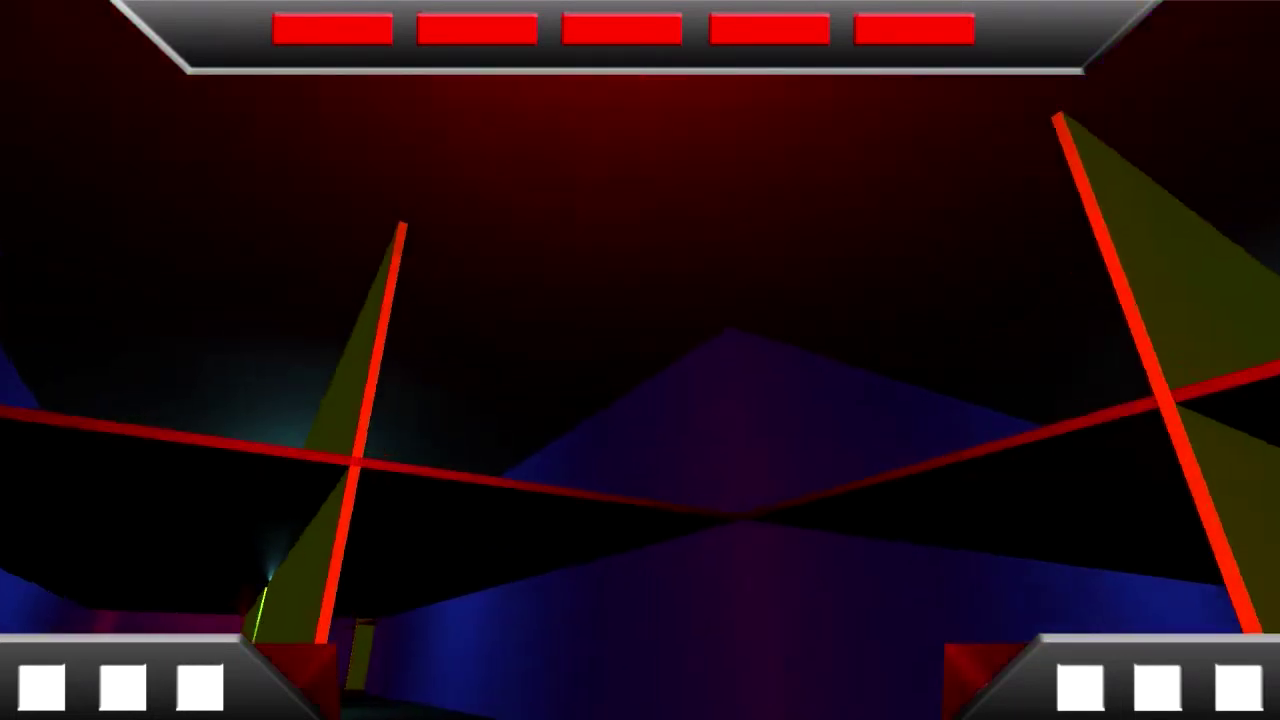
Step: Walk the dark corridor past the yellow wall toward the red robot
key("w")
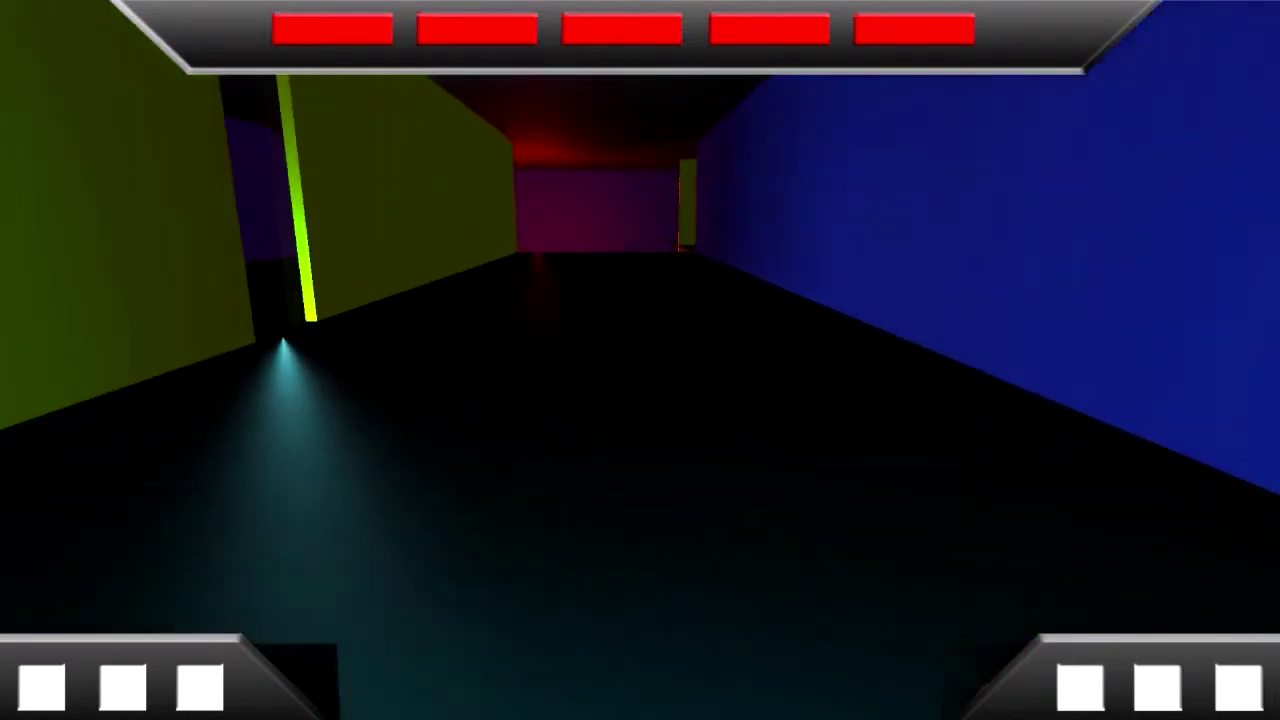
key("w")
key("w")
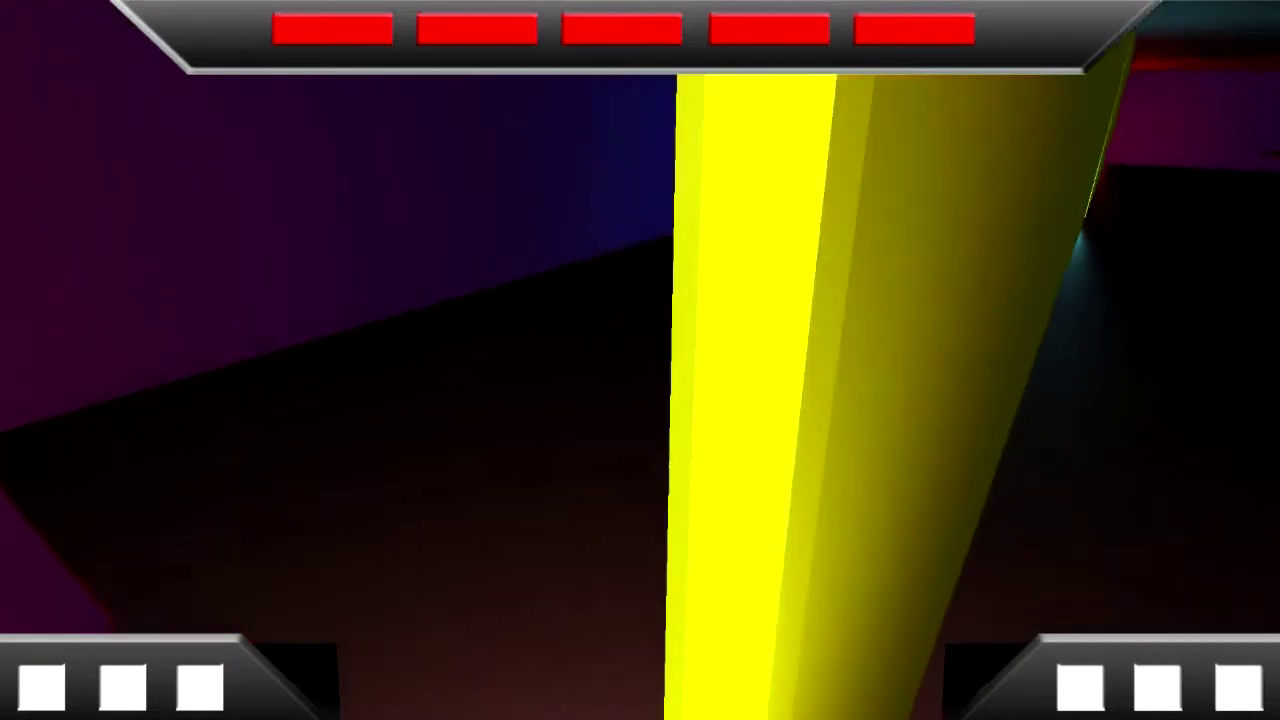
key("w")
key("w")
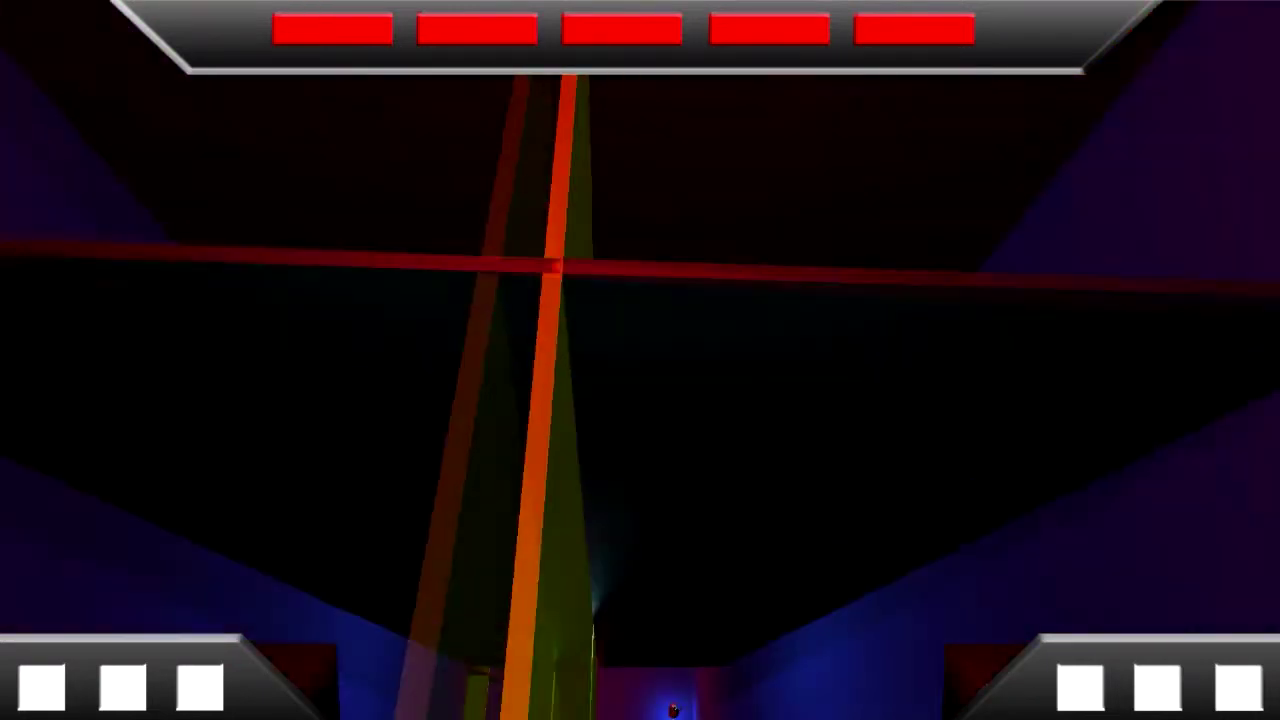
key("w")
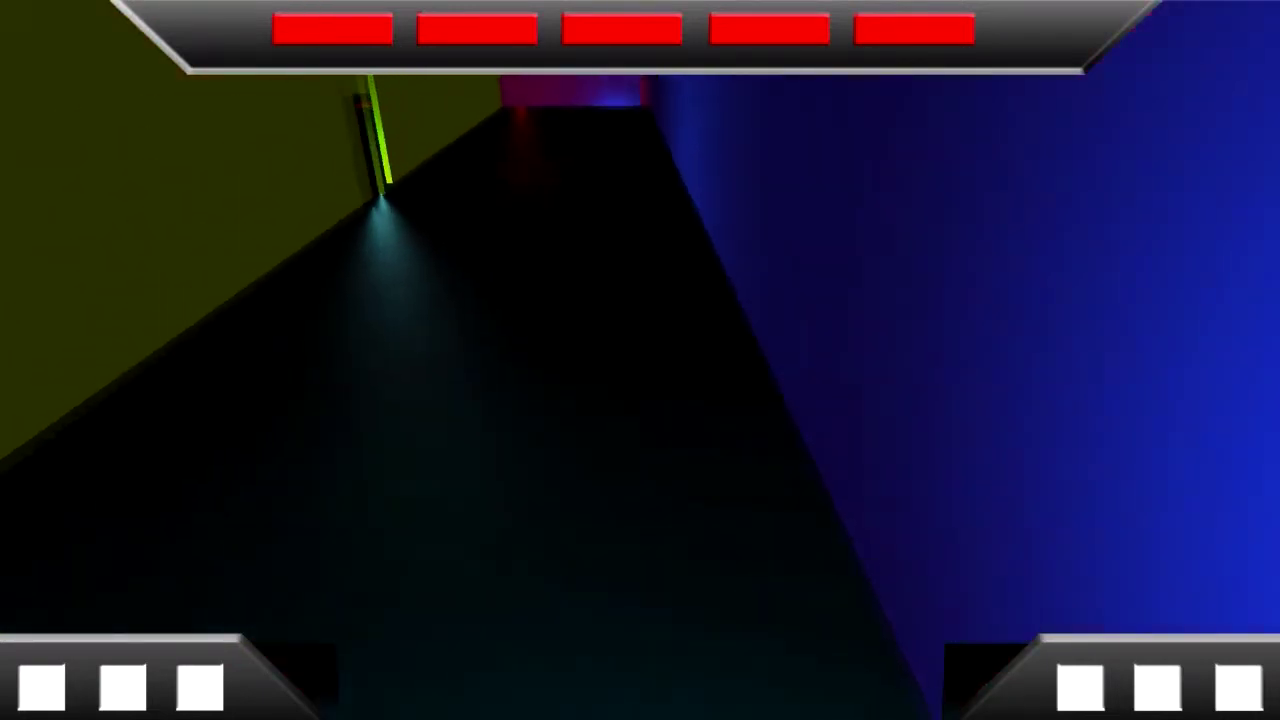
key("w")
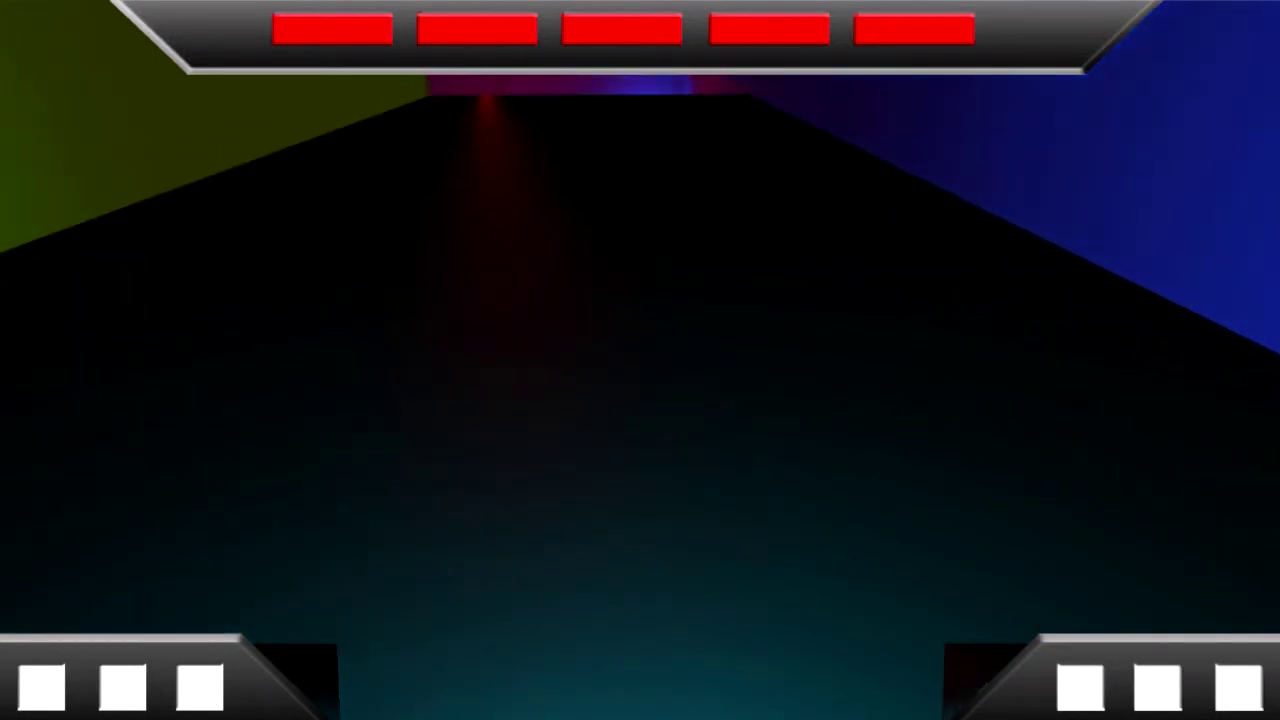
key("w")
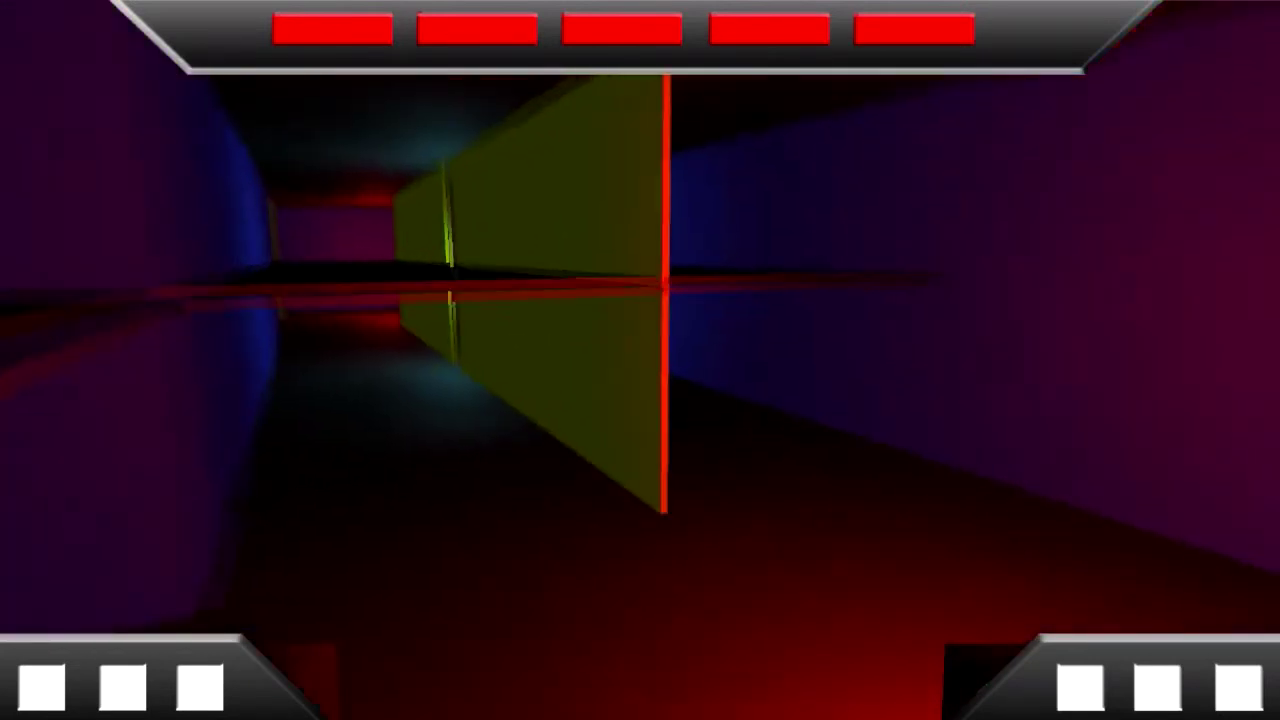
key("w")
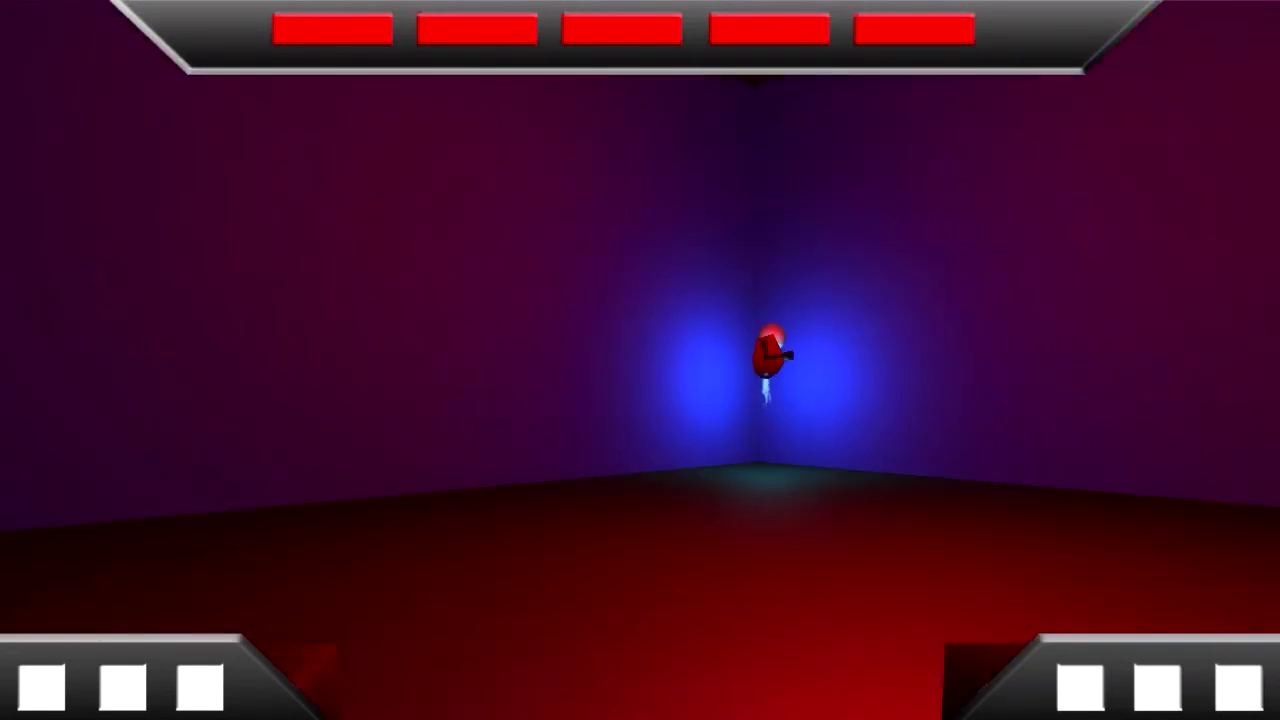